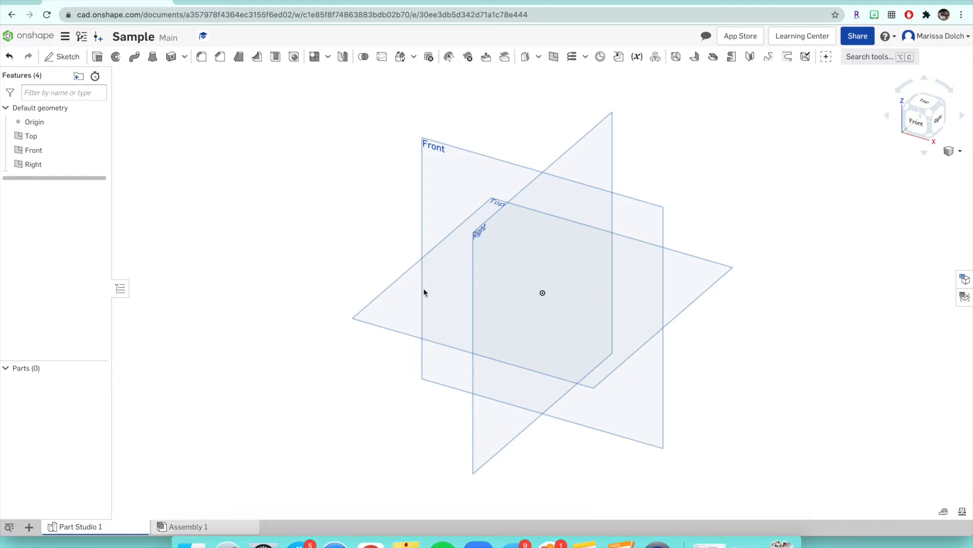
- Start a new sketch on the Top plane and orient the view to Top
{"action": "left_click", "coordinate": [441, 289]}
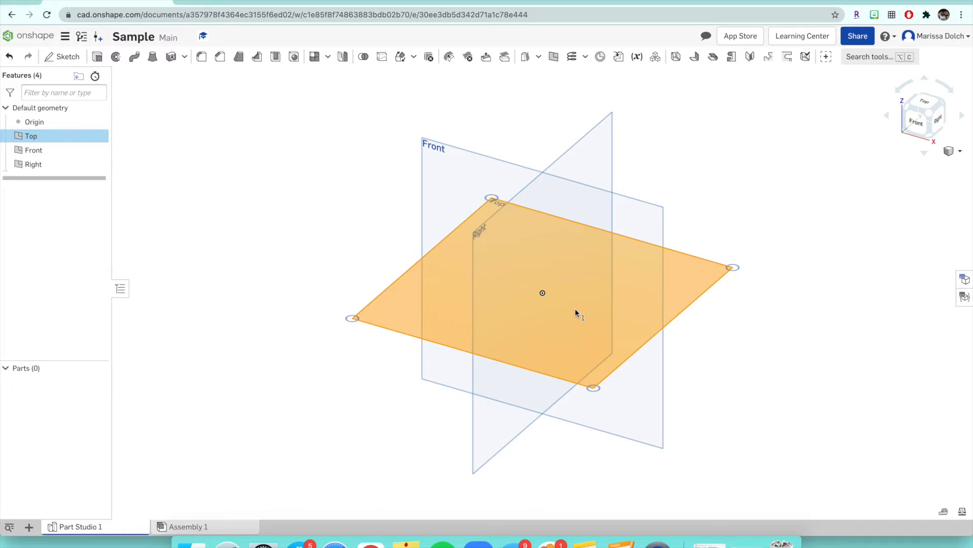
{"action": "right_click", "coordinate": [433, 301]}
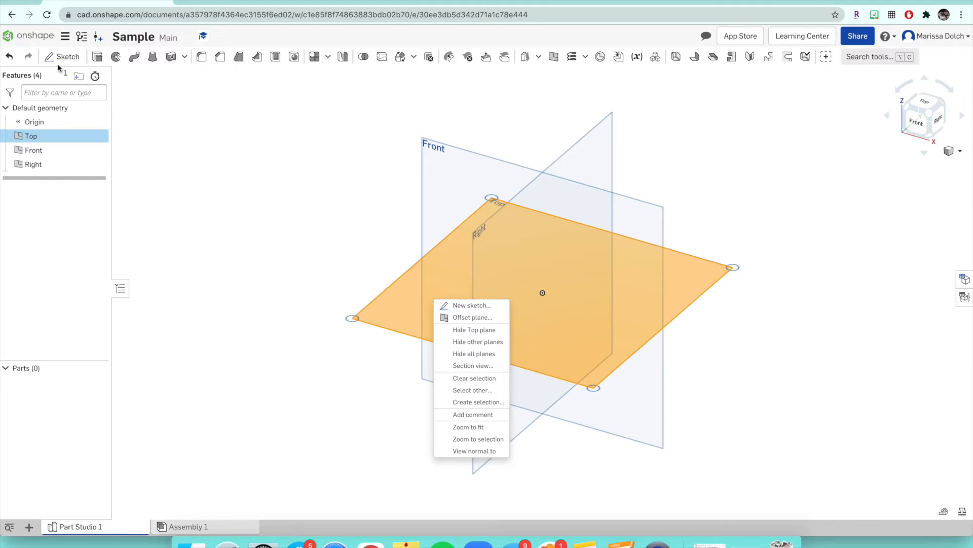
{"action": "left_click", "coordinate": [142, 120]}
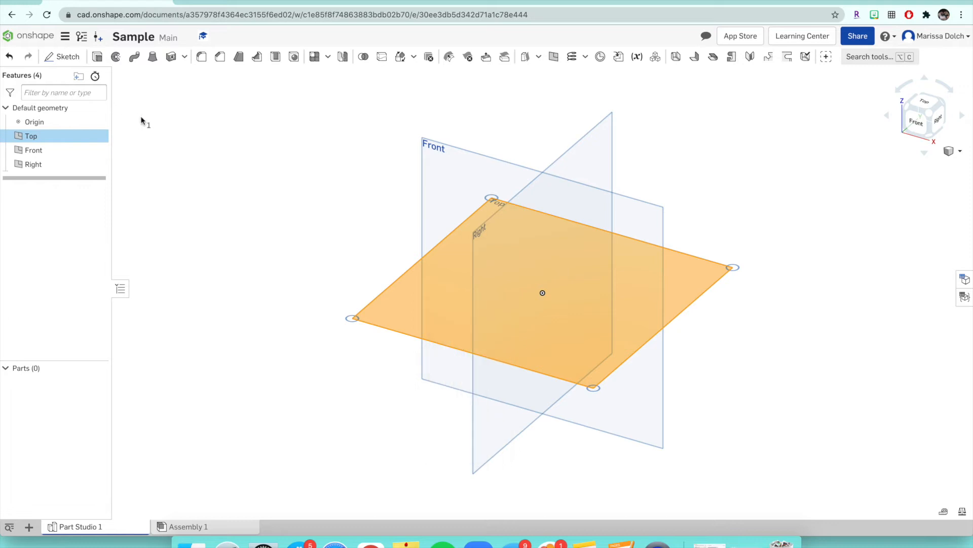
{"action": "left_click", "coordinate": [64, 57]}
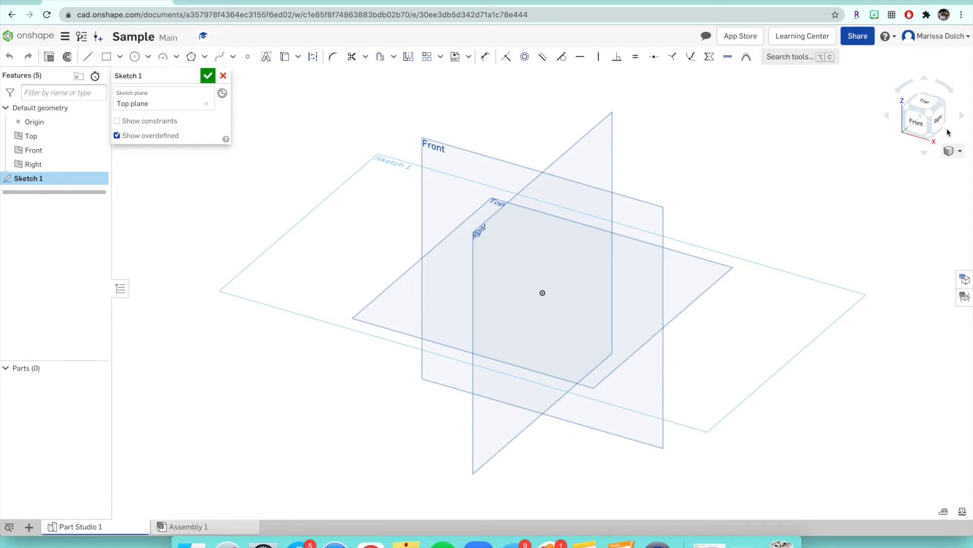
{"action": "left_click", "coordinate": [924, 103]}
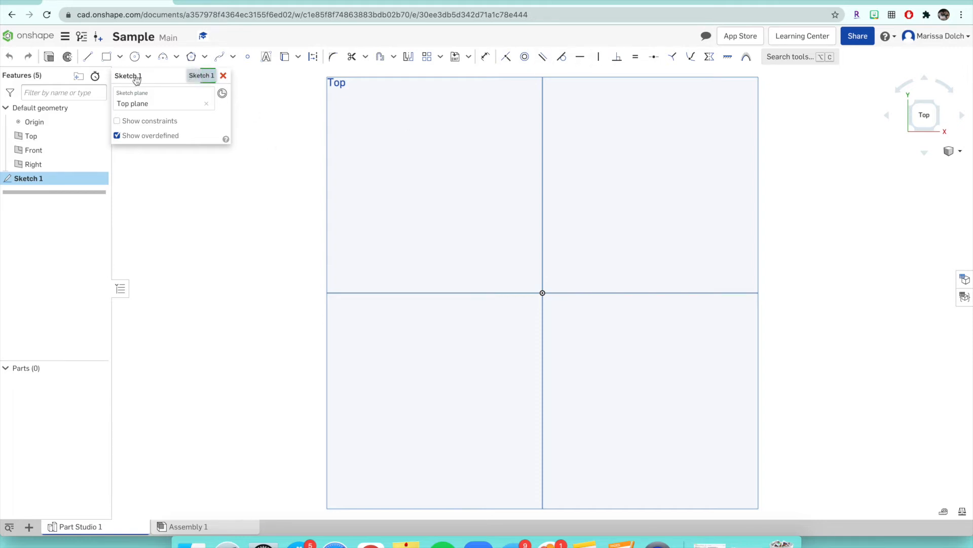
- Rename the sketch as Base, accept it and reopen it for editing
{"action": "left_click", "coordinate": [193, 76]}
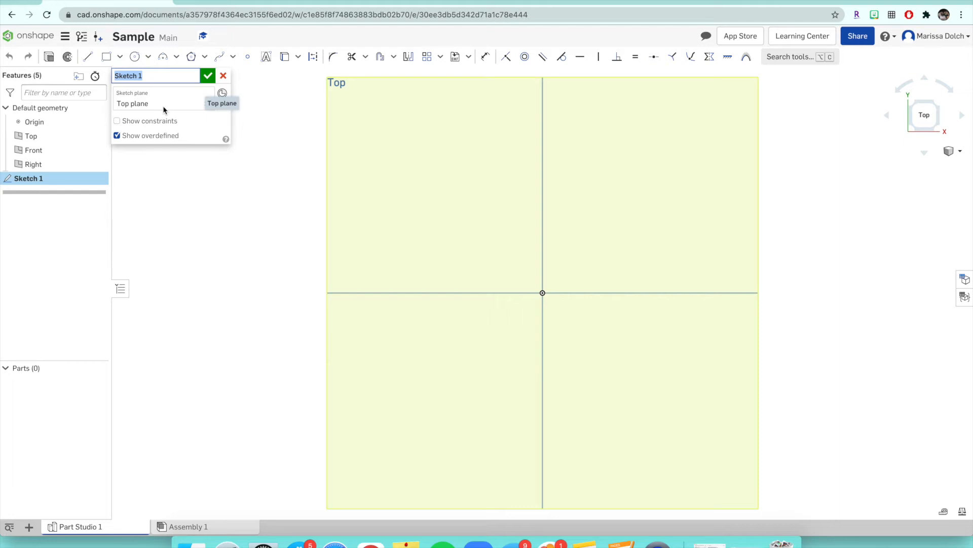
{"action": "type", "text": "Base"}
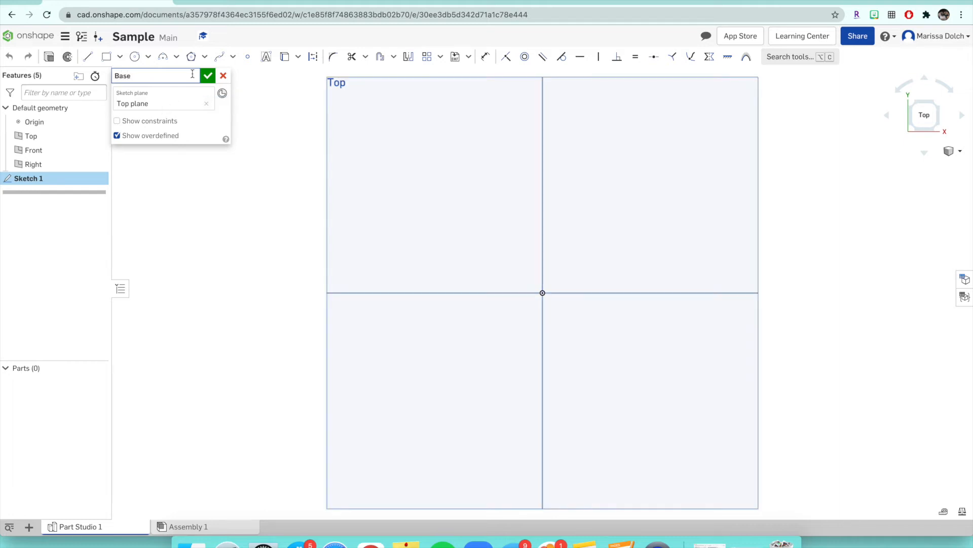
{"action": "left_click", "coordinate": [208, 77]}
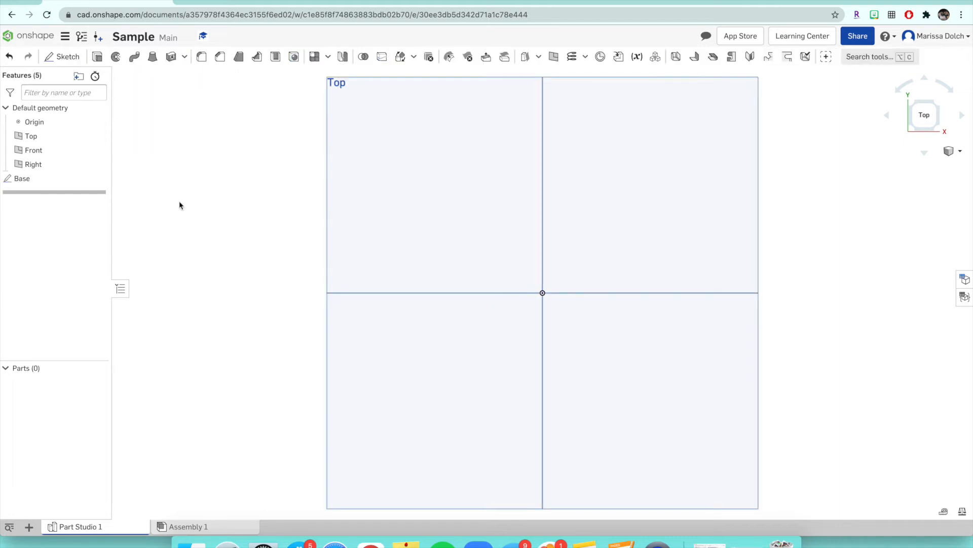
{"action": "double_click", "coordinate": [57, 179]}
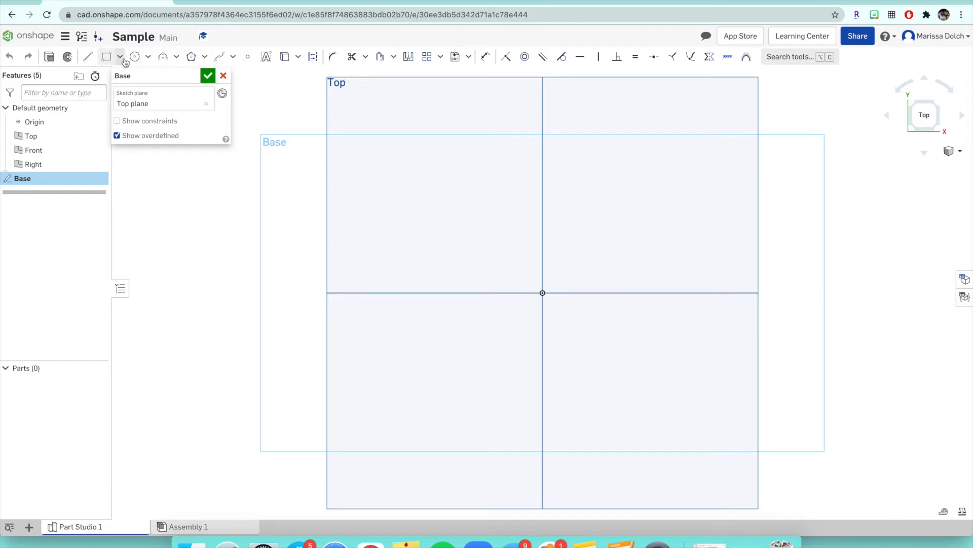
- Sketch a zigzag chain of four connected lines starting above the origin and ending just below it
{"action": "left_click", "coordinate": [88, 58]}
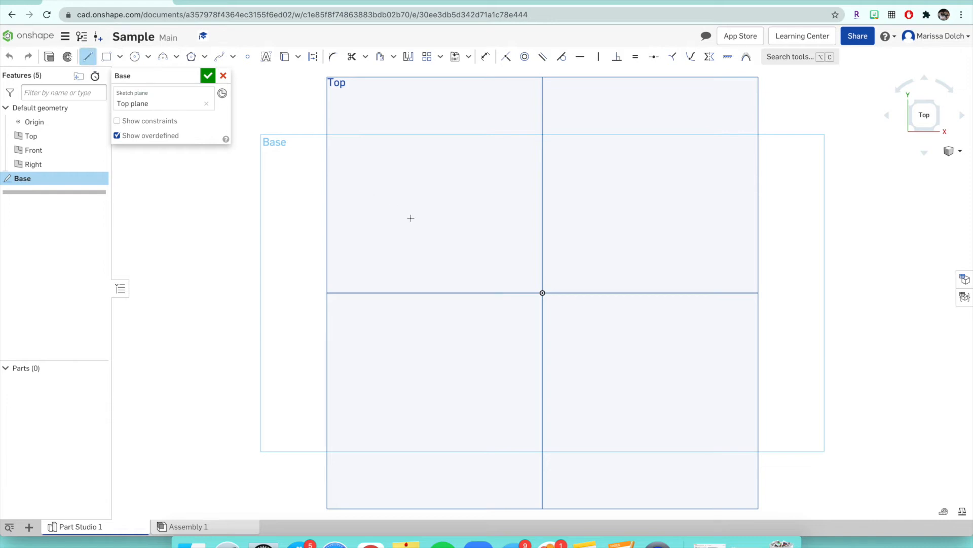
{"action": "left_click", "coordinate": [426, 226]}
{"action": "left_click", "coordinate": [495, 257]}
{"action": "left_click", "coordinate": [507, 202]}
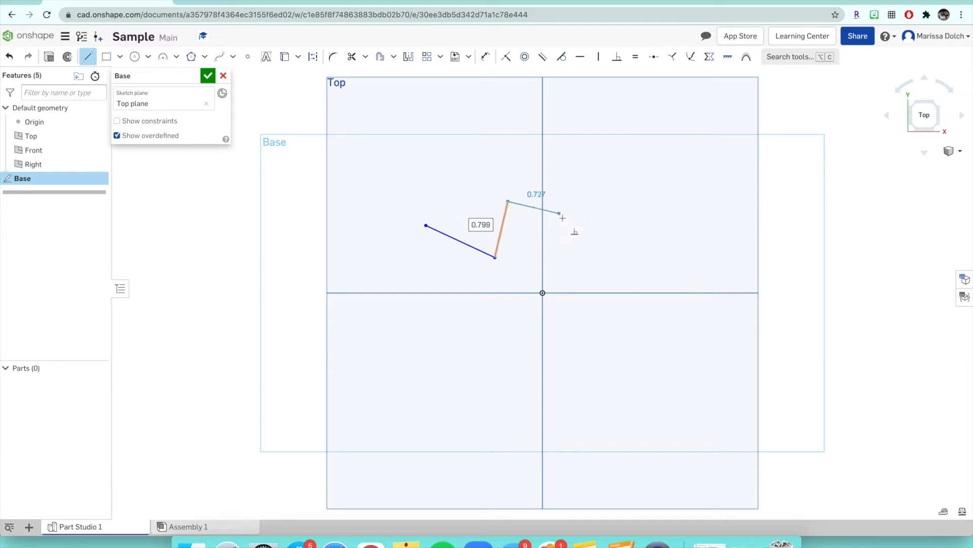
{"action": "left_click", "coordinate": [580, 225]}
{"action": "left_click", "coordinate": [526, 316]}
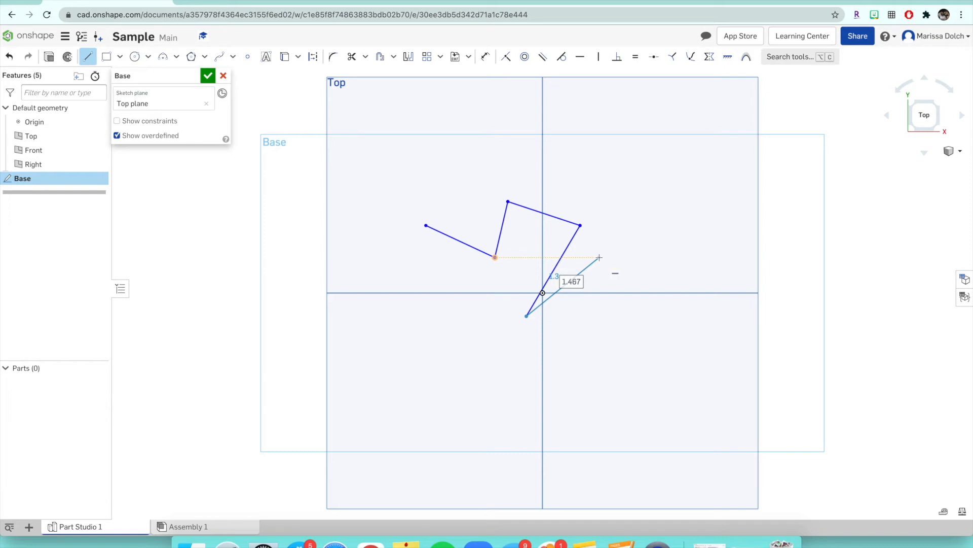
- Sketch a corner rectangle about 2.17 in wide and 1.4 in high below the origin
{"action": "left_click", "coordinate": [106, 56]}
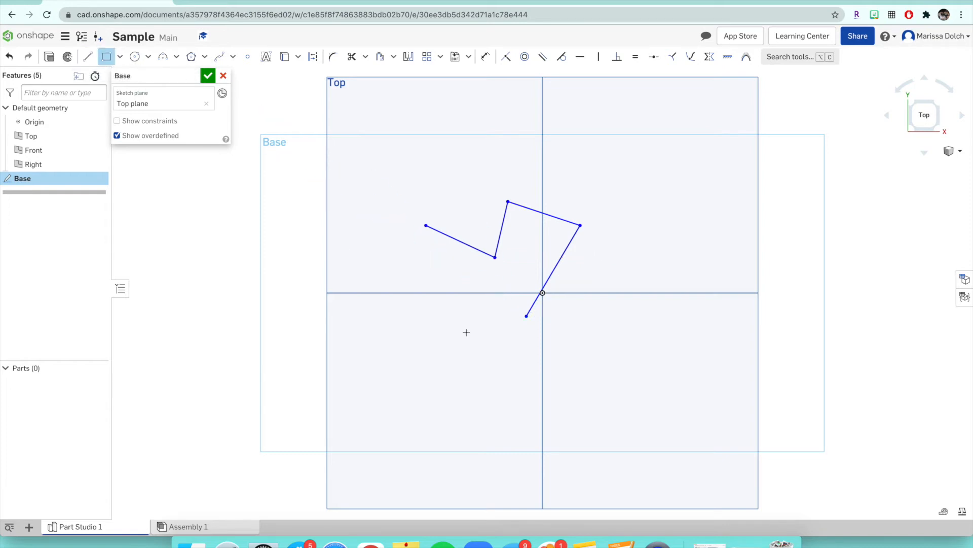
{"action": "left_click", "coordinate": [441, 318]}
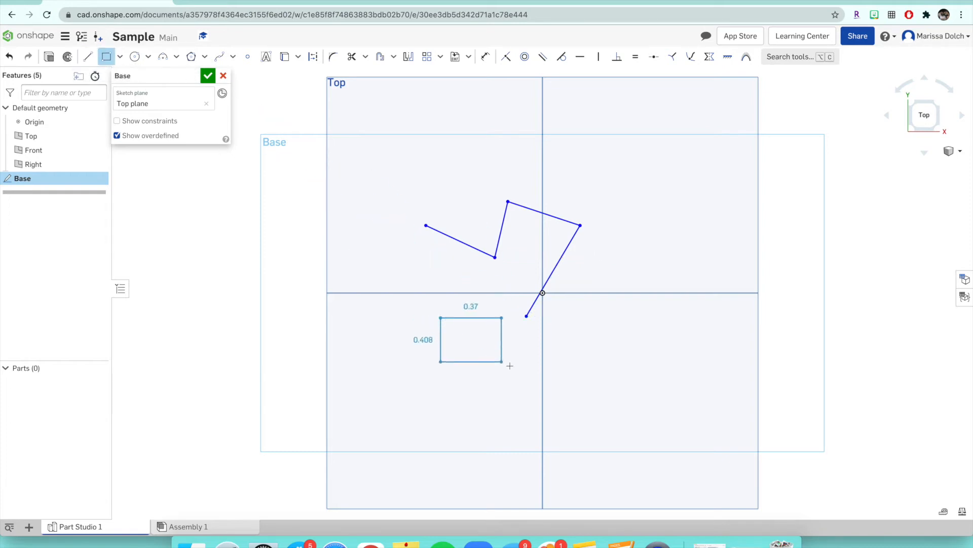
{"action": "left_click", "coordinate": [597, 418]}
{"action": "key", "text": "Tab"}
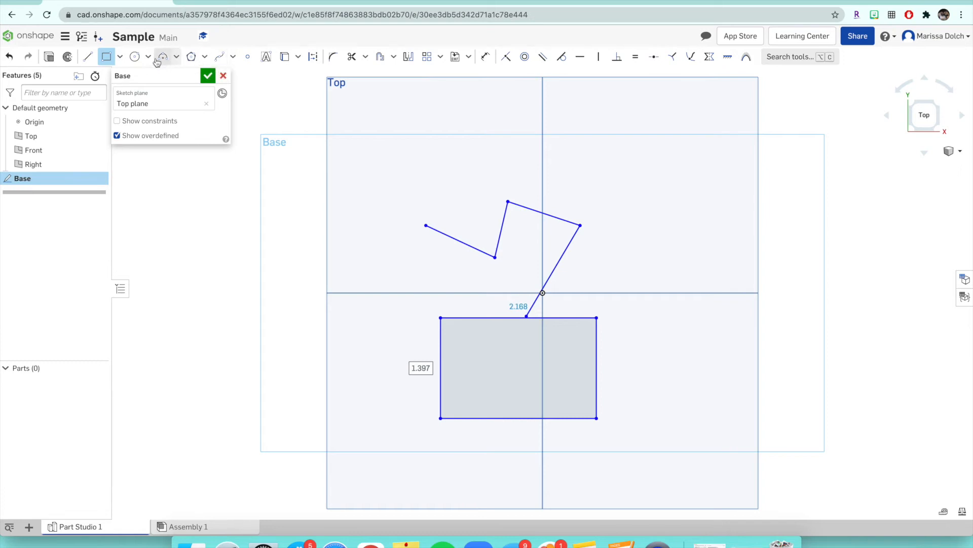
{"action": "key", "text": "Tab"}
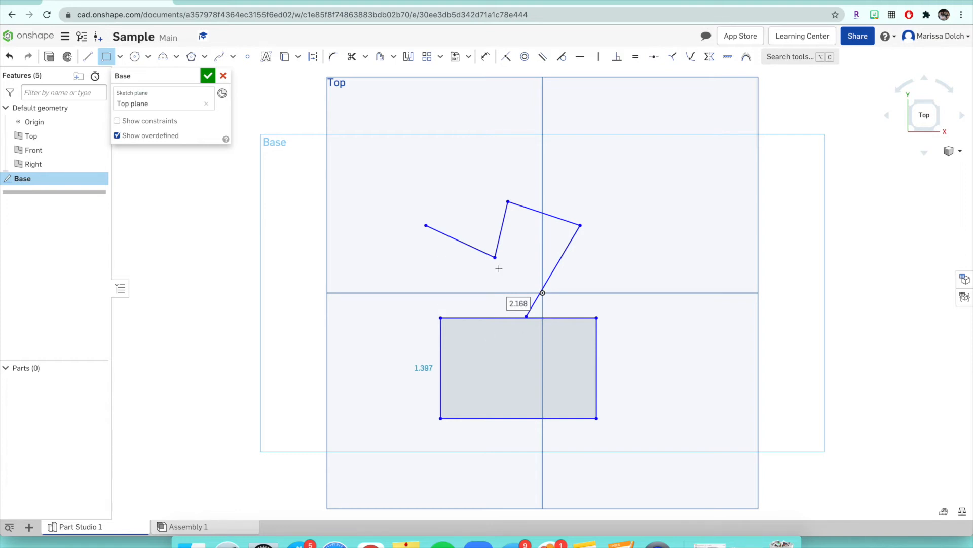
- Trim away the four zigzag lines and all sides of the rectangle
{"action": "left_click", "coordinate": [350, 62]}
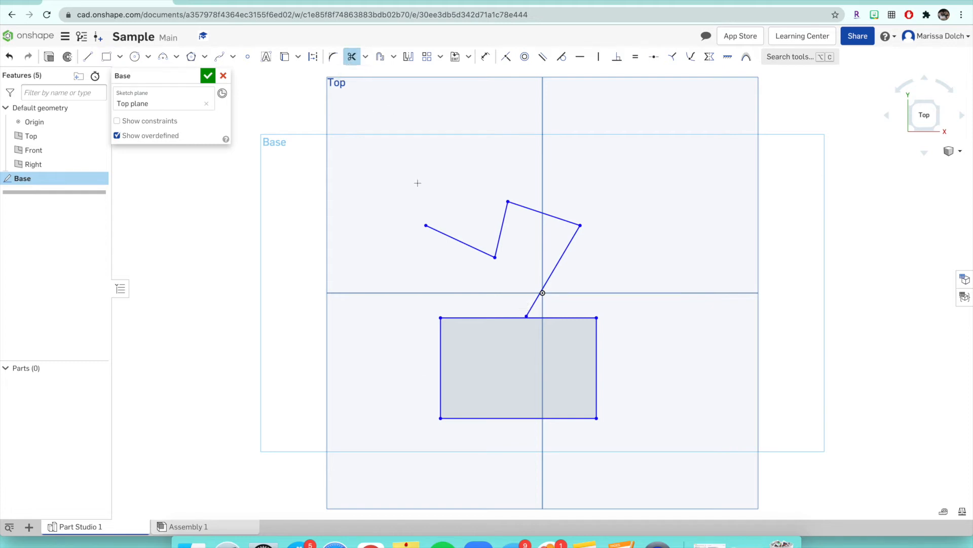
{"action": "left_click", "coordinate": [458, 241]}
{"action": "left_click", "coordinate": [502, 228]}
{"action": "left_click", "coordinate": [545, 216]}
{"action": "left_click", "coordinate": [562, 256]}
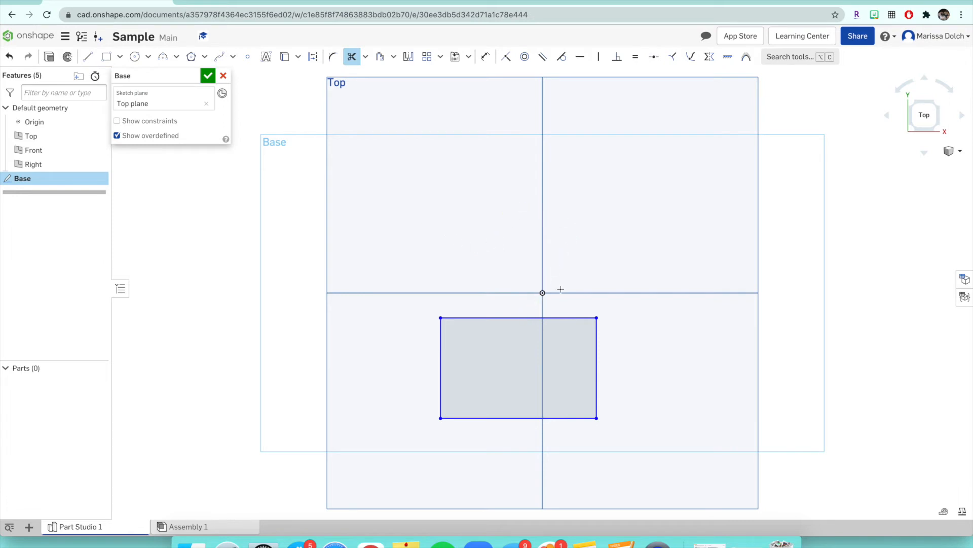
{"action": "left_click", "coordinate": [596, 336]}
{"action": "left_click", "coordinate": [561, 417]}
{"action": "left_click", "coordinate": [441, 382]}
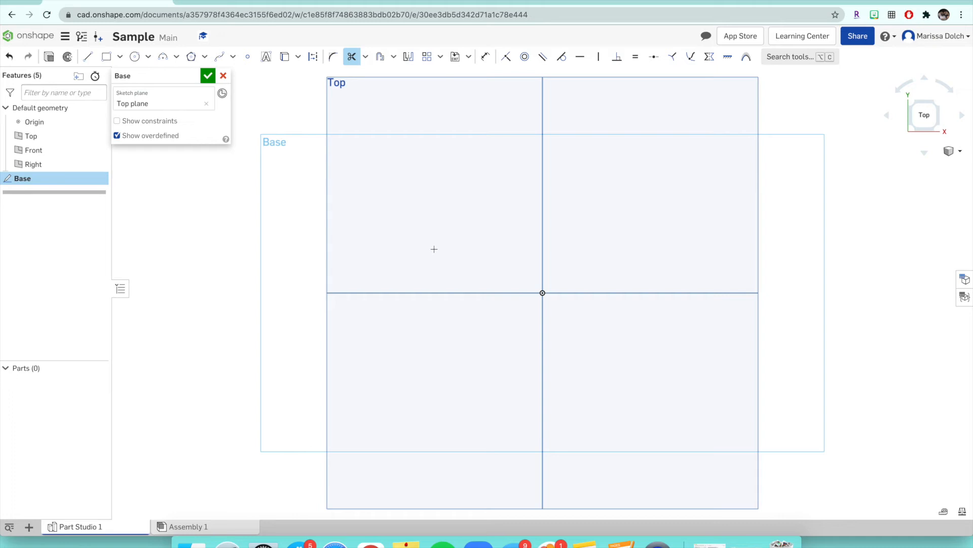
{"action": "key", "text": "Escape"}
- Sketch a circle about 2.62 in in diameter centred on the origin
{"action": "left_click", "coordinate": [133, 58]}
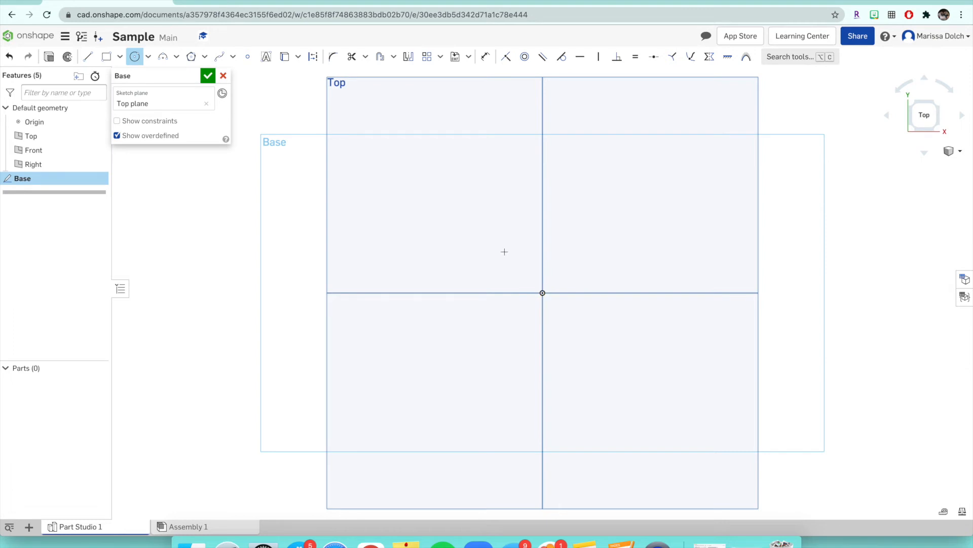
{"action": "left_click", "coordinate": [543, 293]}
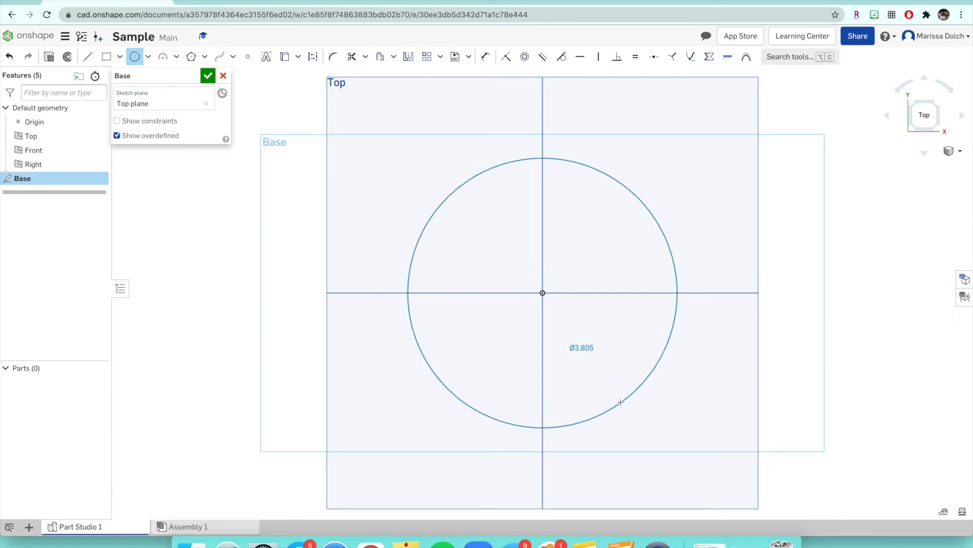
{"action": "left_click", "coordinate": [591, 374]}
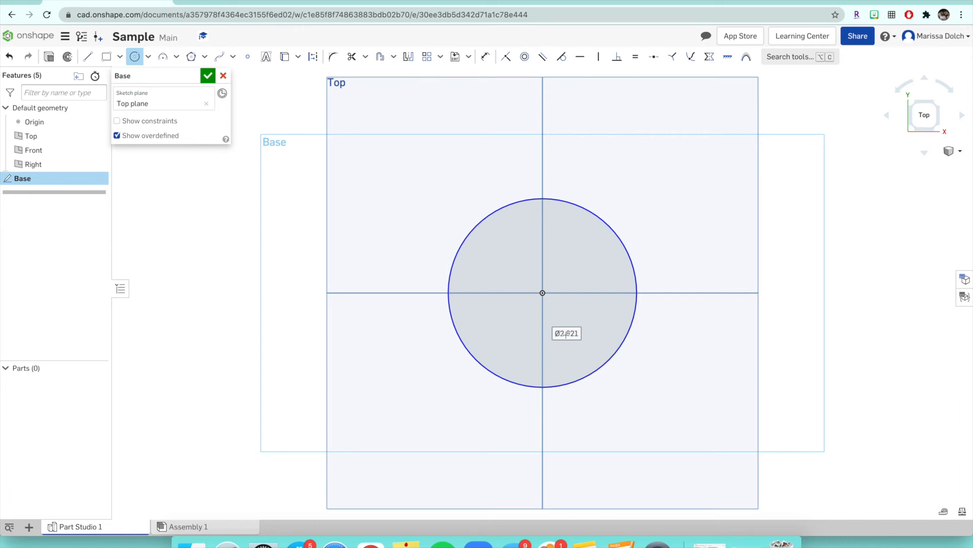
{"action": "key", "text": "Escape"}
{"action": "left_click", "coordinate": [602, 361]}
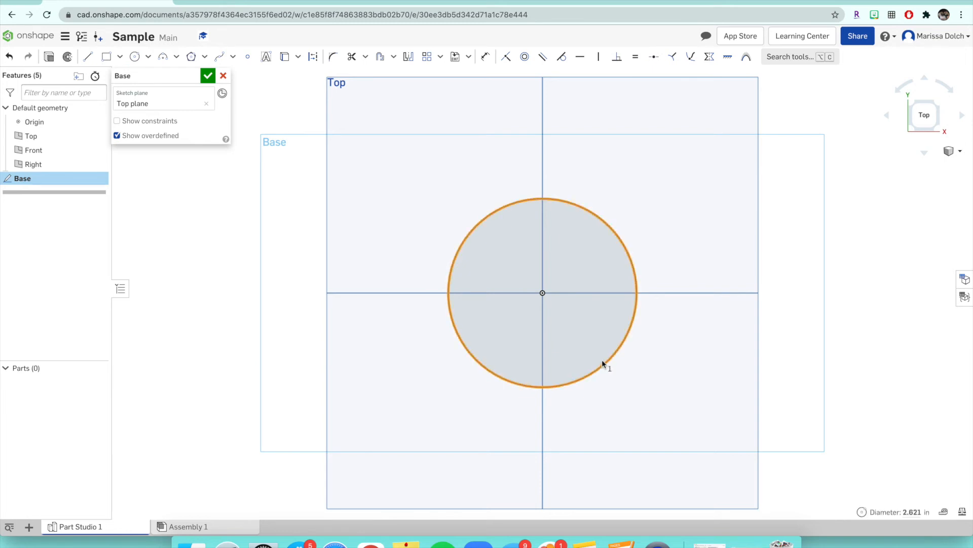
{"action": "left_click", "coordinate": [612, 356]}
{"action": "left_click", "coordinate": [612, 356]}
{"action": "left_click", "coordinate": [612, 357]}
{"action": "left_click", "coordinate": [612, 357]}
{"action": "left_click", "coordinate": [549, 328]}
{"action": "left_click", "coordinate": [640, 337]}
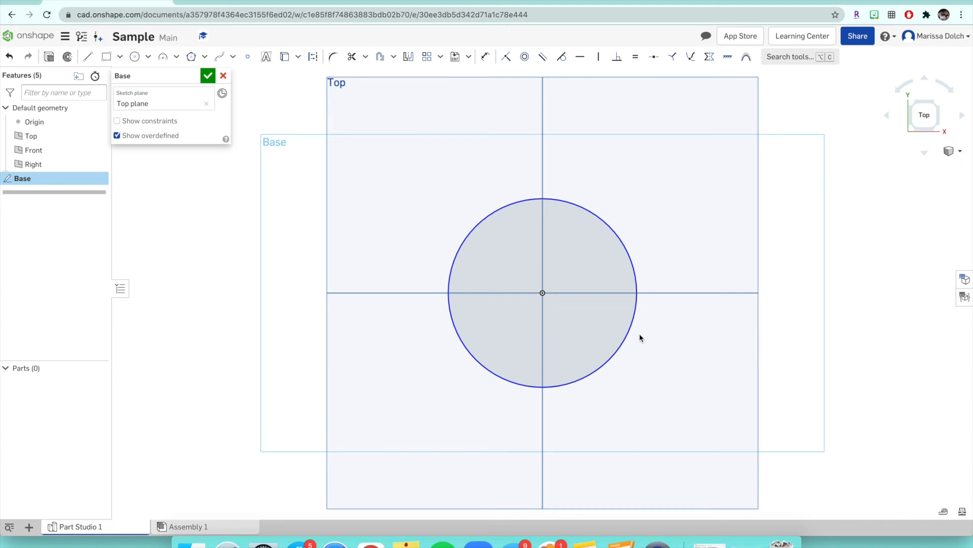
- Draw a line from the circle's upper-right edge to the origin and trim it away
{"action": "left_click", "coordinate": [88, 59]}
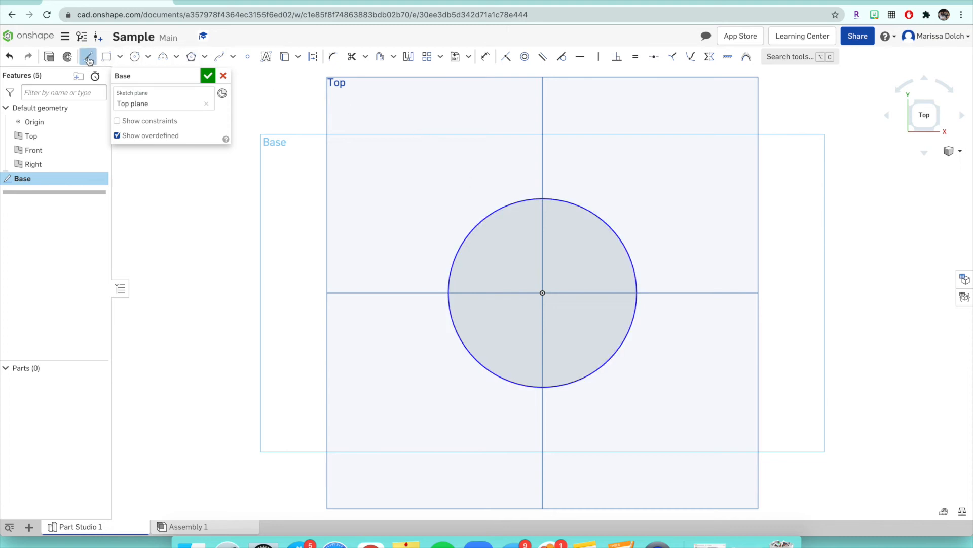
{"action": "left_click", "coordinate": [608, 227]}
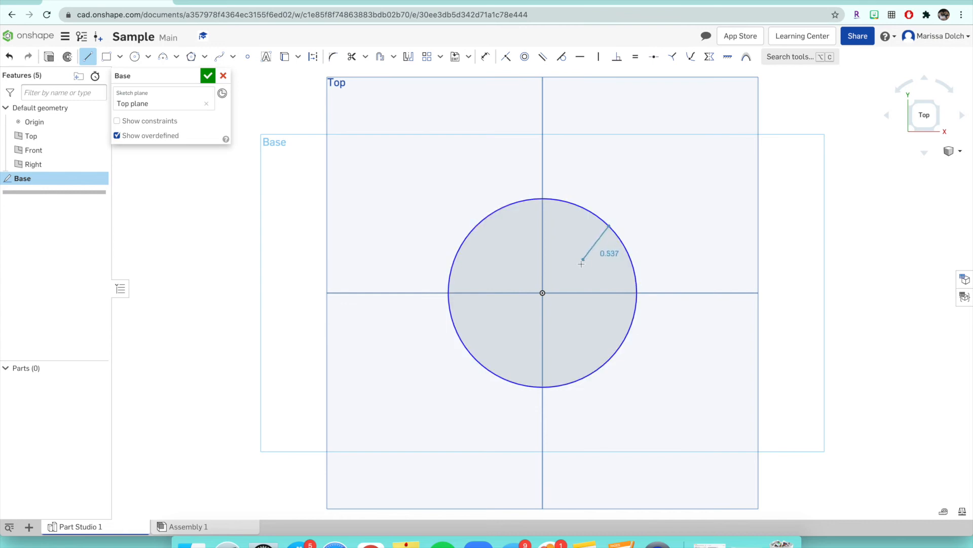
{"action": "left_click", "coordinate": [543, 293]}
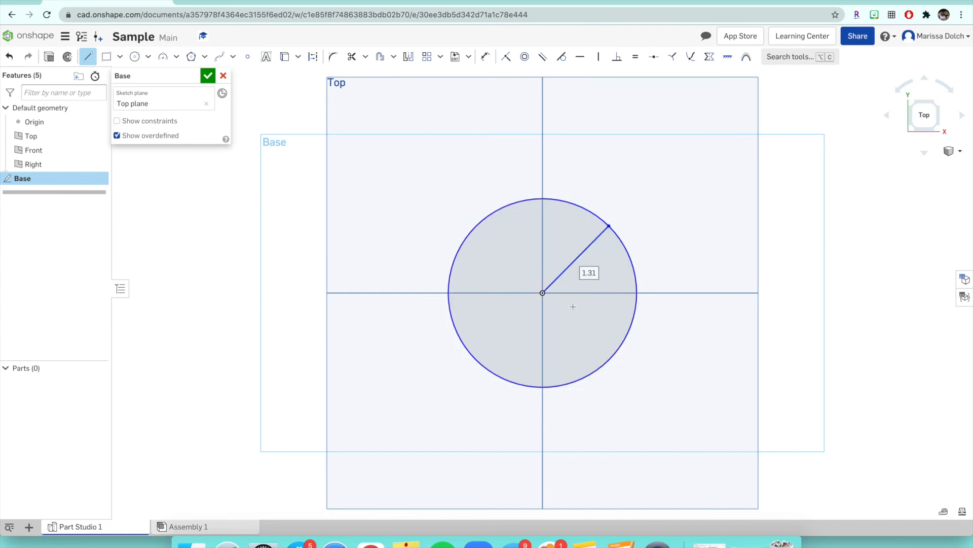
{"action": "left_click", "coordinate": [351, 64]}
{"action": "left_click", "coordinate": [588, 246]}
- Draw two radius lines from the origin to the circle's right side and trim the arc between them to form an open mouth
{"action": "left_click", "coordinate": [87, 57]}
{"action": "left_click", "coordinate": [542, 292]}
{"action": "left_click", "coordinate": [634, 269]}
{"action": "left_click", "coordinate": [543, 292]}
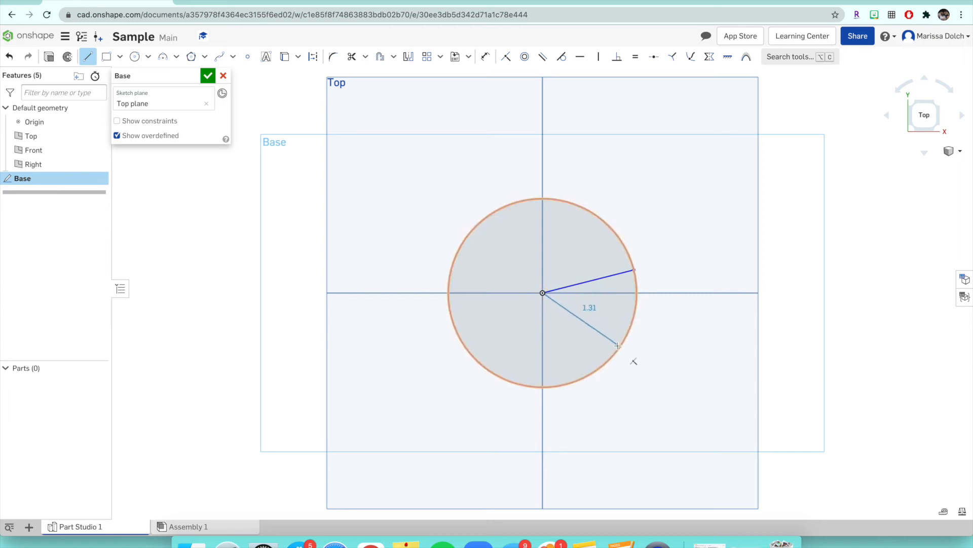
{"action": "left_click", "coordinate": [618, 347]}
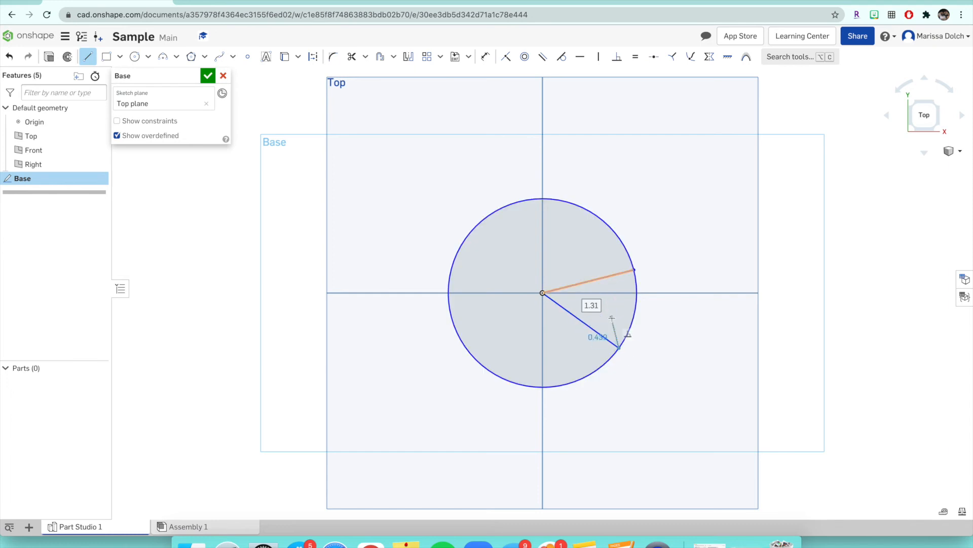
{"action": "left_click", "coordinate": [351, 58]}
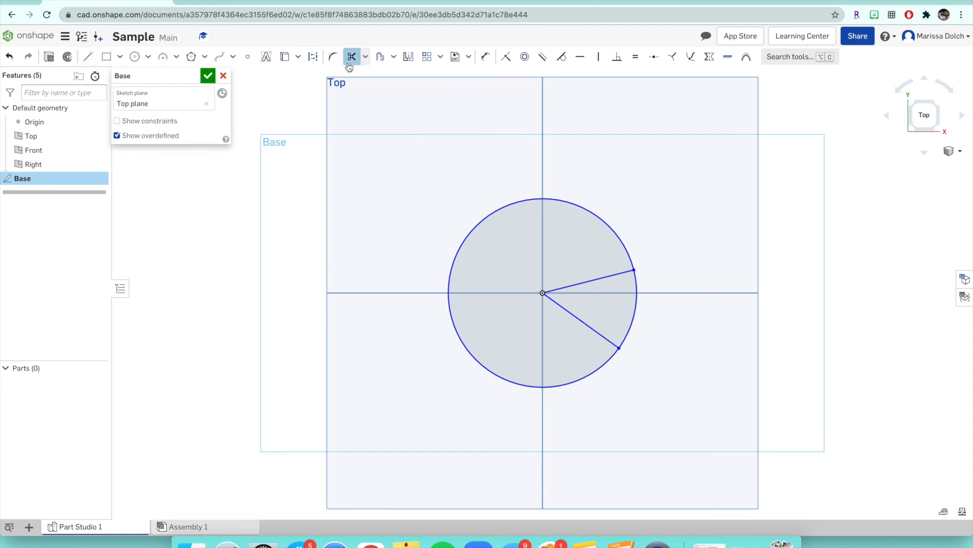
{"action": "left_click", "coordinate": [636, 303]}
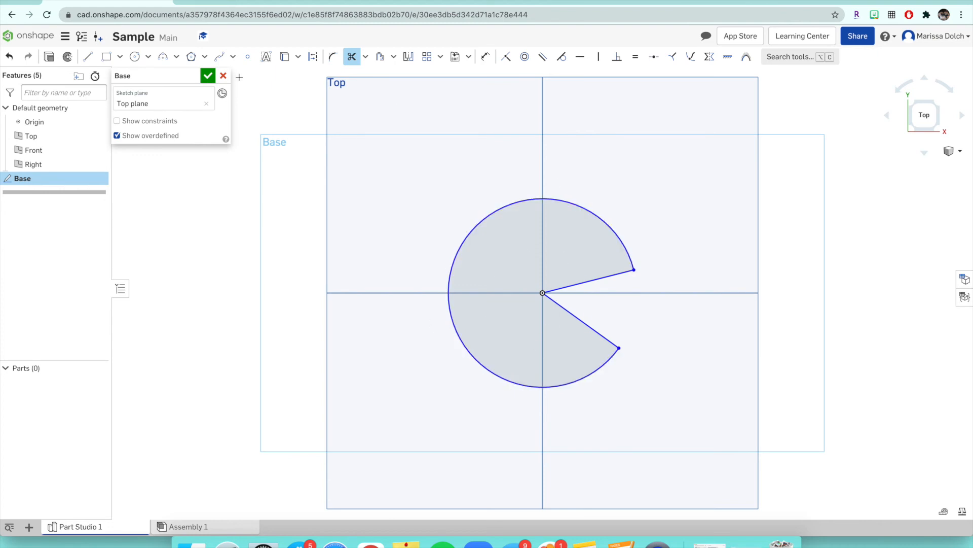
- Sketch an eye circle about 0.43 in in diameter above the mouth and shift it slightly up and left
{"action": "left_click", "coordinate": [134, 58]}
{"action": "left_click", "coordinate": [571, 238]}
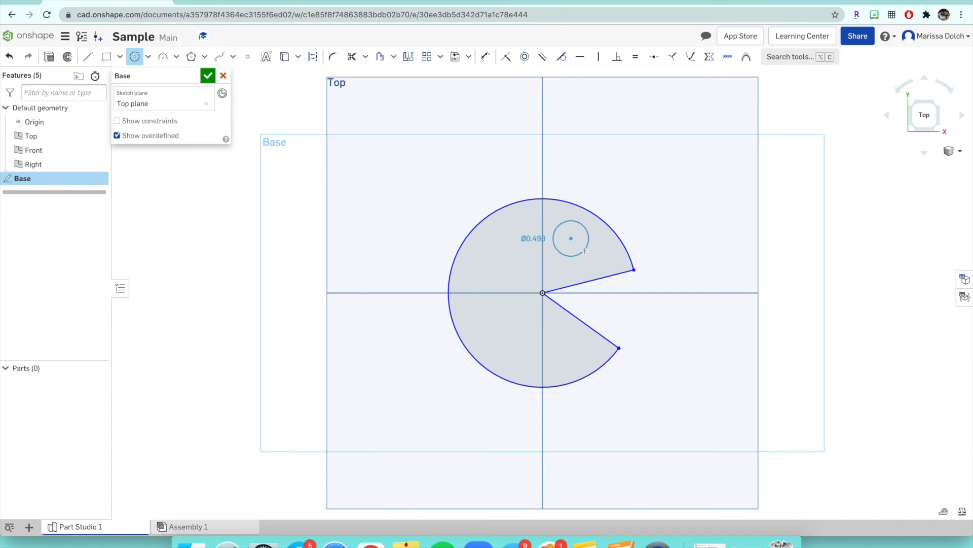
{"action": "left_click", "coordinate": [560, 250]}
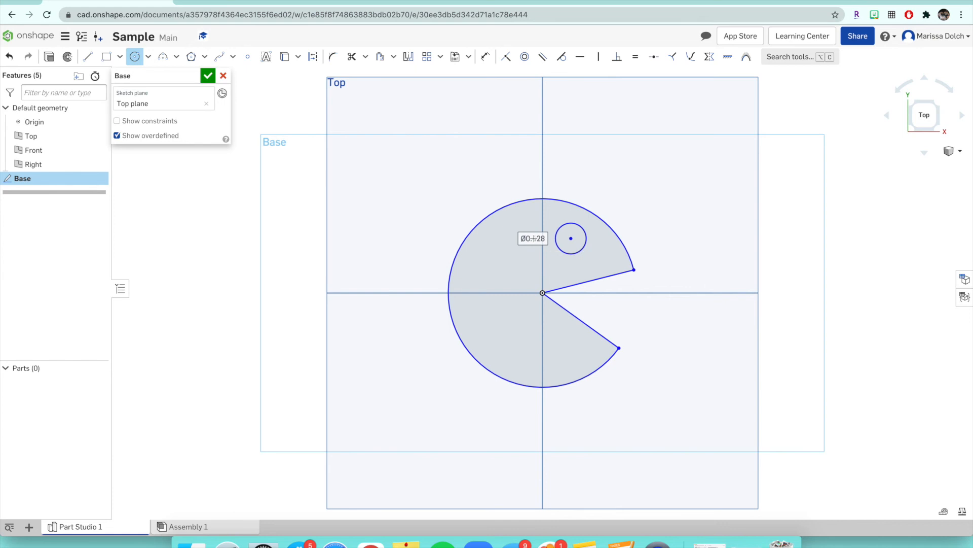
{"action": "key", "text": "Escape"}
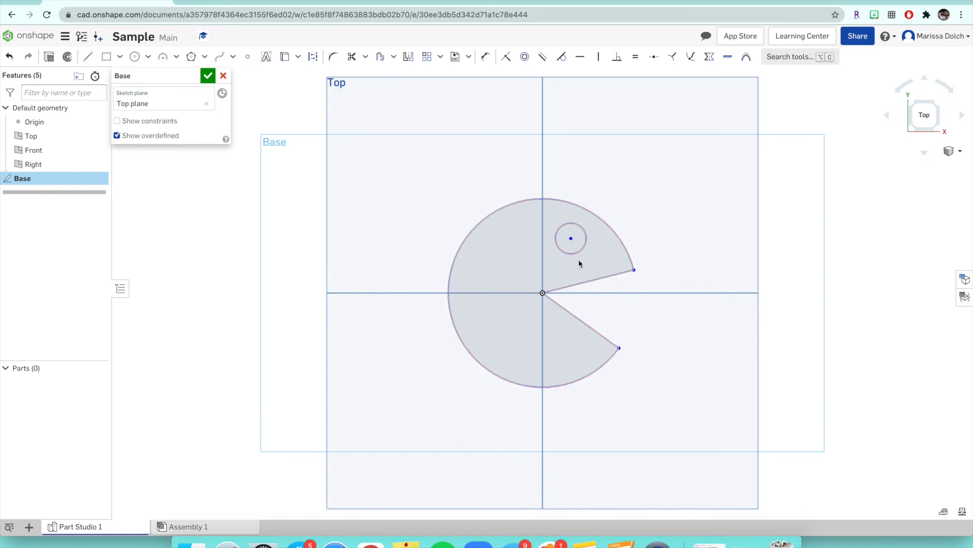
{"action": "mouse_move", "coordinate": [578, 245]}
{"action": "left_mouse_down"}
{"action": "mouse_move", "coordinate": [594, 250]}
{"action": "mouse_move", "coordinate": [526, 247]}
{"action": "mouse_move", "coordinate": [581, 232]}
{"action": "mouse_move", "coordinate": [574, 255]}
{"action": "mouse_move", "coordinate": [568, 240]}
{"action": "left_mouse_up"}
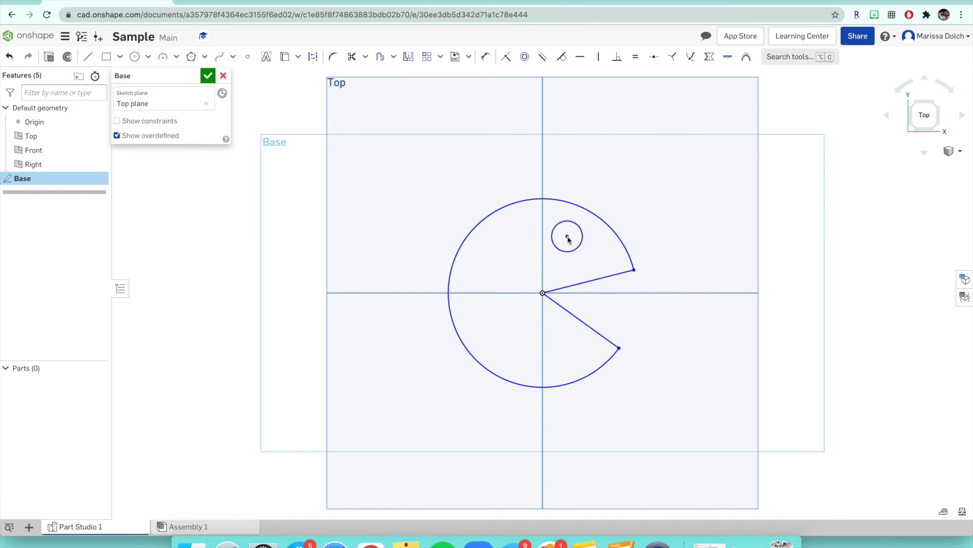
- Select the eye circle with its centre point and move it slightly to the left using Transform sketch entities
{"action": "left_click", "coordinate": [568, 238]}
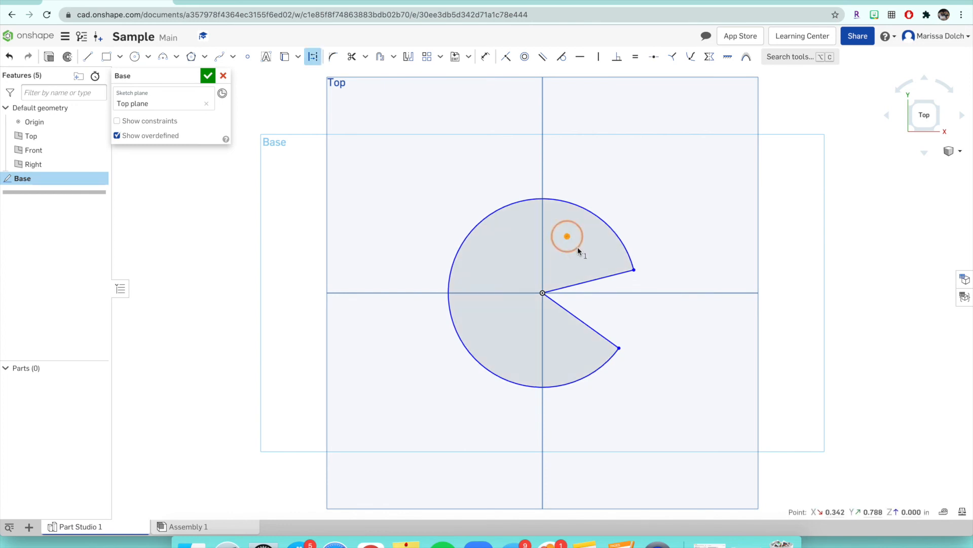
{"action": "right_click", "coordinate": [578, 249]}
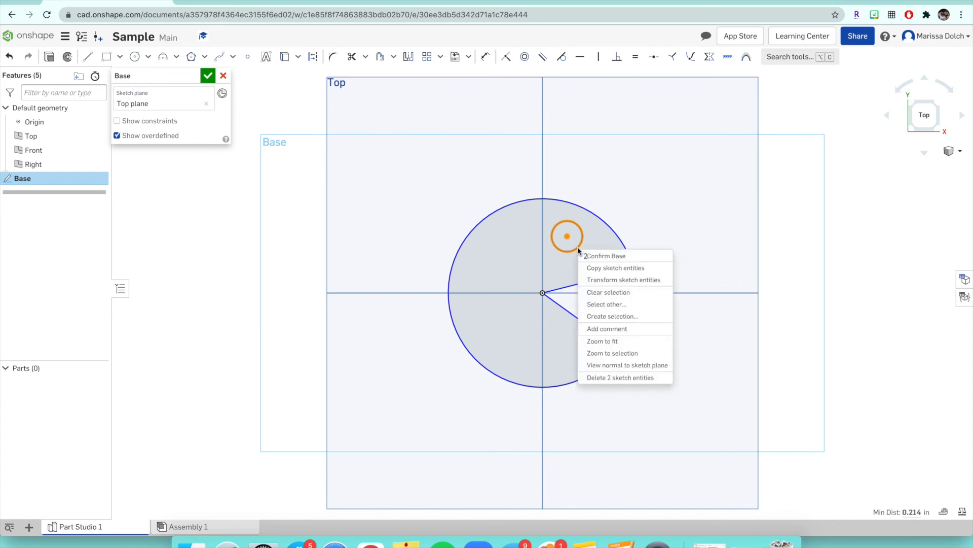
{"action": "left_click", "coordinate": [603, 280]}
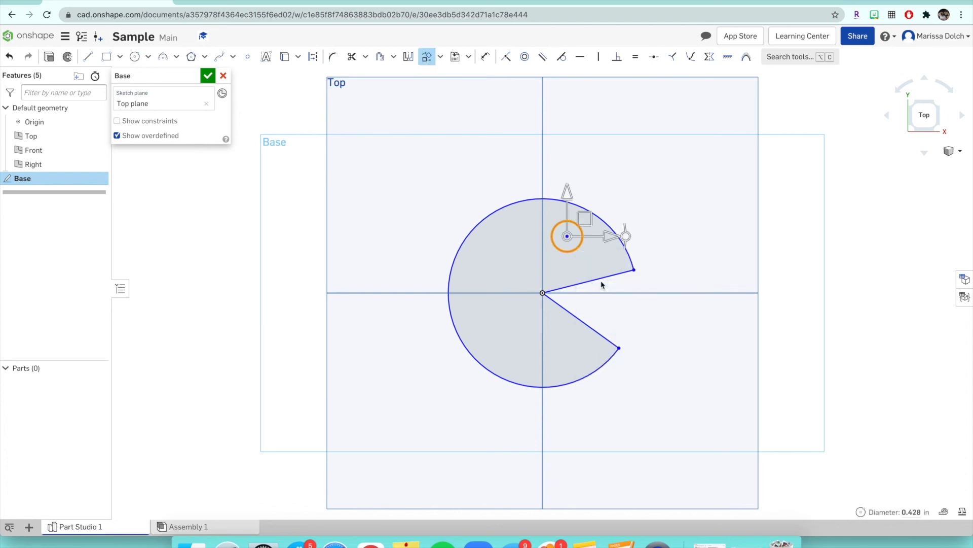
{"action": "mouse_move", "coordinate": [564, 194]}
{"action": "left_mouse_down"}
{"action": "mouse_move", "coordinate": [564, 235]}
{"action": "mouse_move", "coordinate": [566, 186]}
{"action": "mouse_move", "coordinate": [567, 211]}
{"action": "mouse_move", "coordinate": [567, 196]}
{"action": "left_mouse_up"}
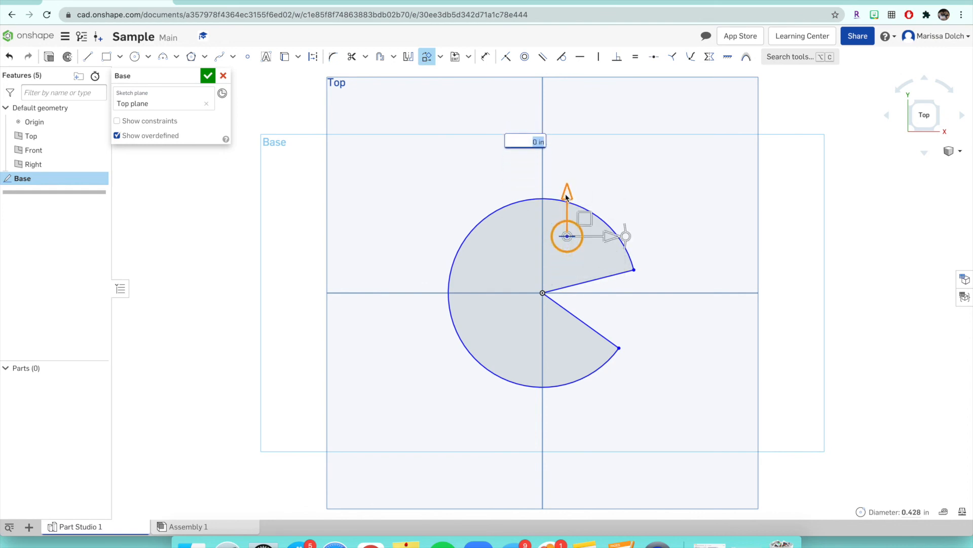
{"action": "mouse_move", "coordinate": [610, 233]}
{"action": "left_mouse_down"}
{"action": "mouse_move", "coordinate": [614, 244]}
{"action": "mouse_move", "coordinate": [588, 236]}
{"action": "mouse_move", "coordinate": [611, 235]}
{"action": "mouse_move", "coordinate": [603, 233]}
{"action": "left_mouse_up"}
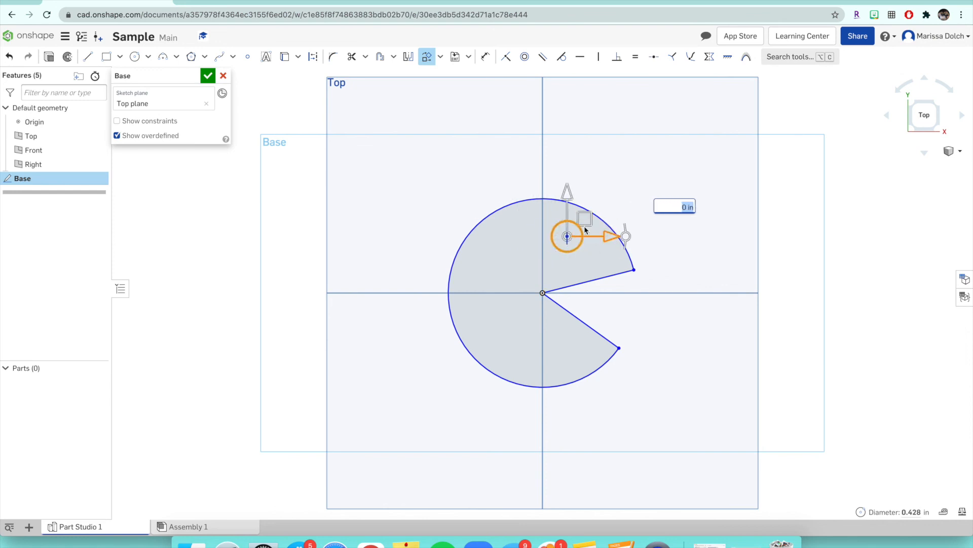
{"action": "left_click_drag", "start_coordinate": [586, 221], "coordinate": [567, 237]}
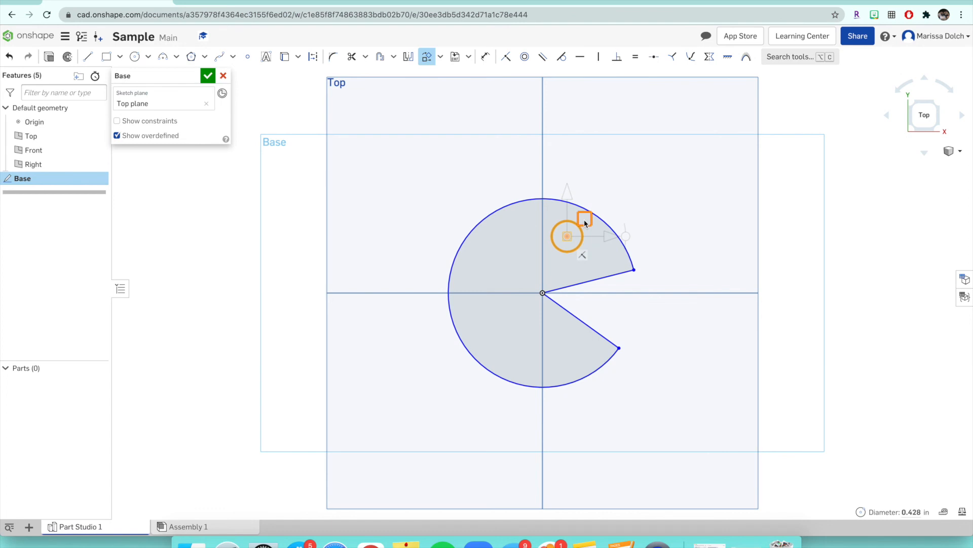
{"action": "left_click_drag", "start_coordinate": [585, 222], "coordinate": [579, 223]}
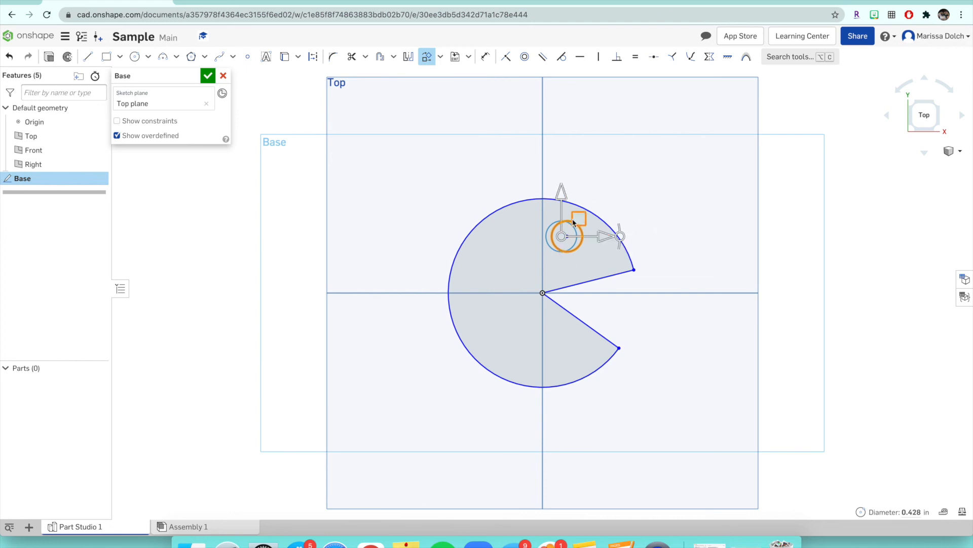
{"action": "left_click", "coordinate": [392, 234]}
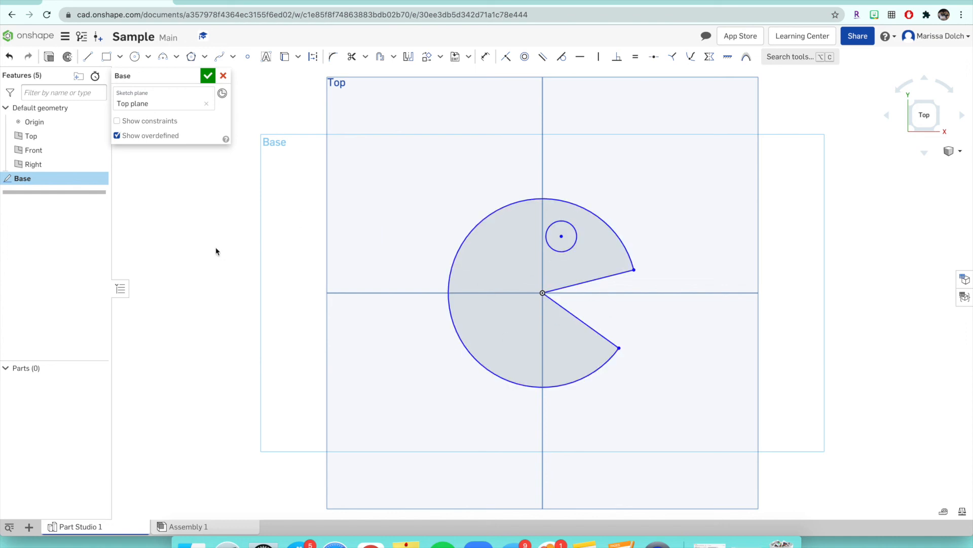
- Finish the Base sketch, then reopen it for editing and accept it again
{"action": "left_click", "coordinate": [208, 77]}
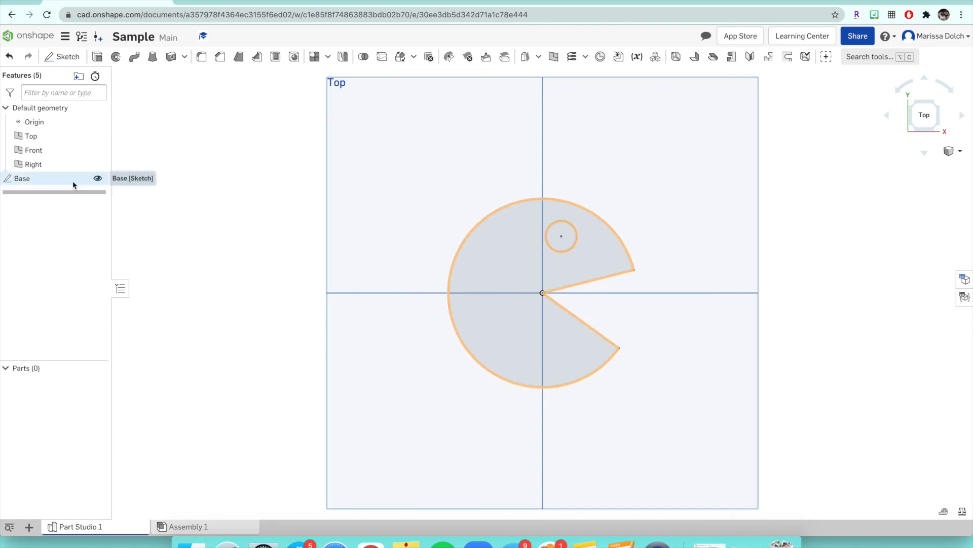
{"action": "double_click", "coordinate": [45, 182]}
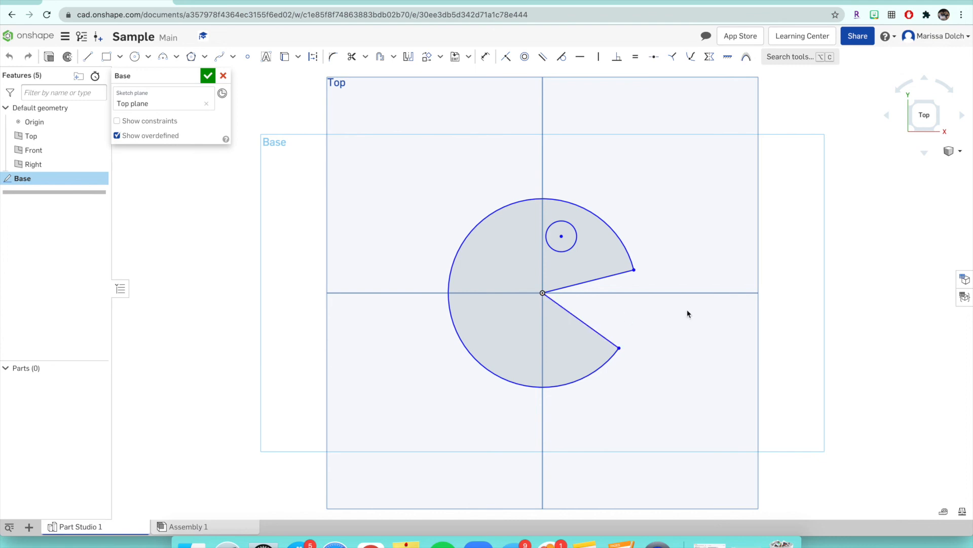
{"action": "left_click", "coordinate": [208, 76]}
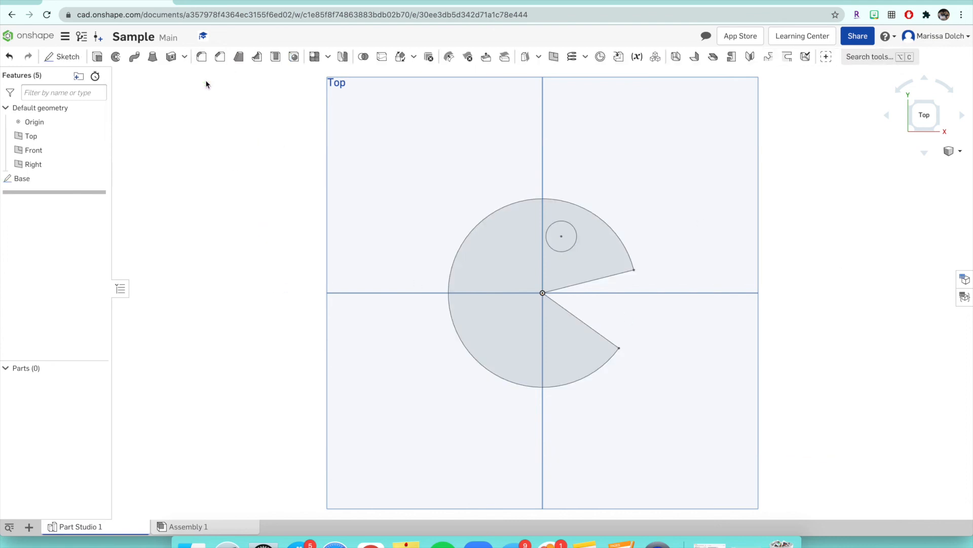